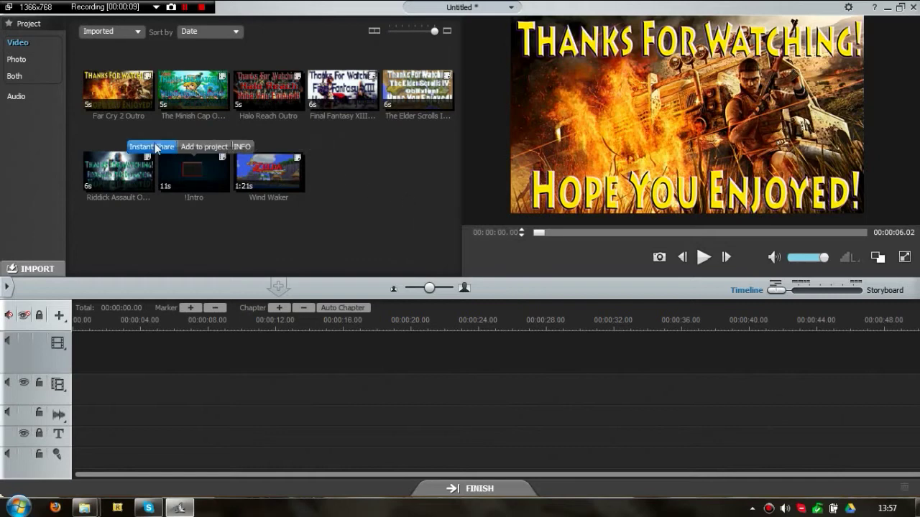
- Confirm the preferences and place the Black colour clip on the main video track
left_click_drag(279, 179, 284, 179)
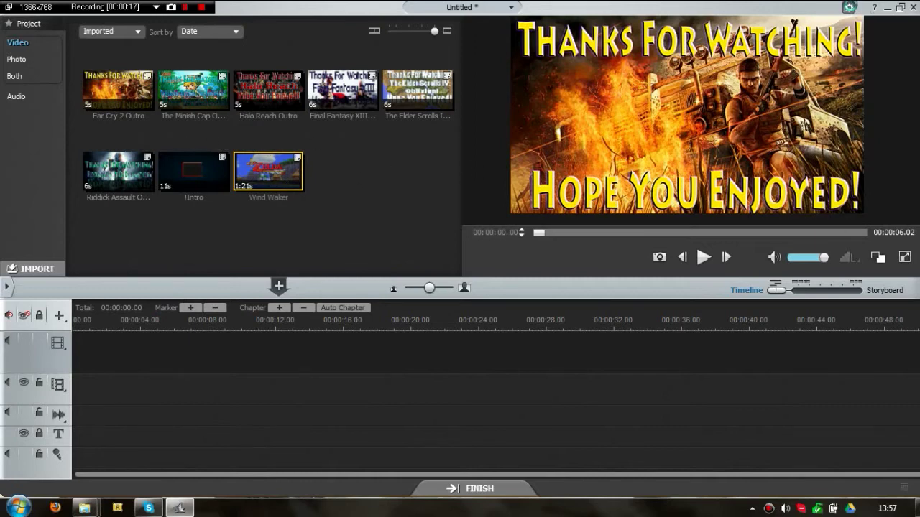
left_click(849, 7)
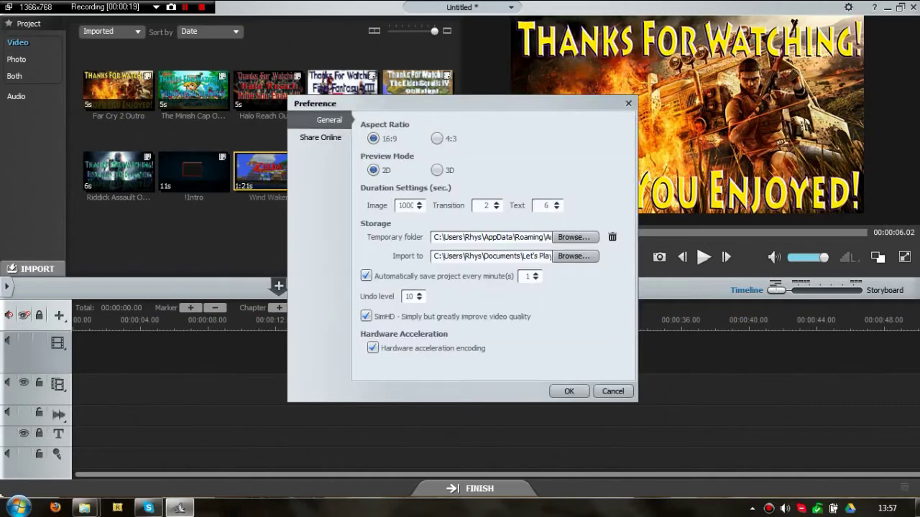
left_click(569, 391)
left_click(16, 59)
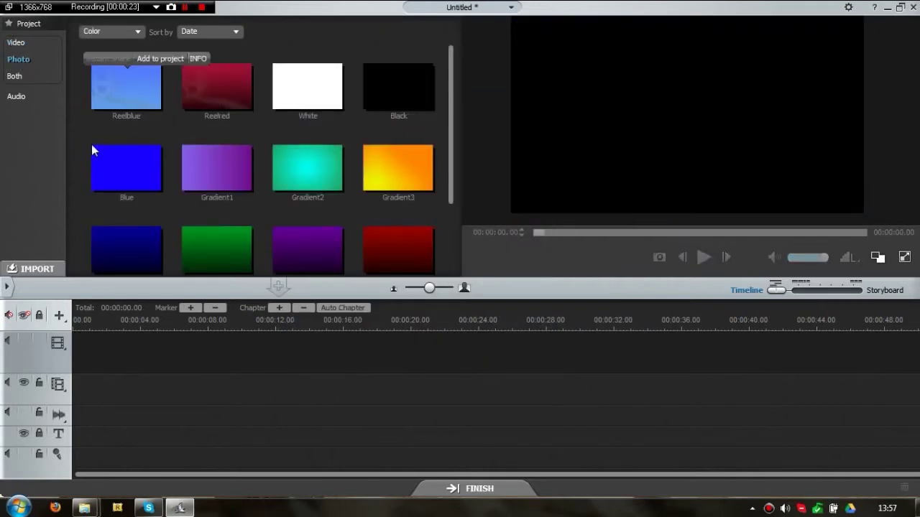
left_click_drag(414, 76, 179, 356)
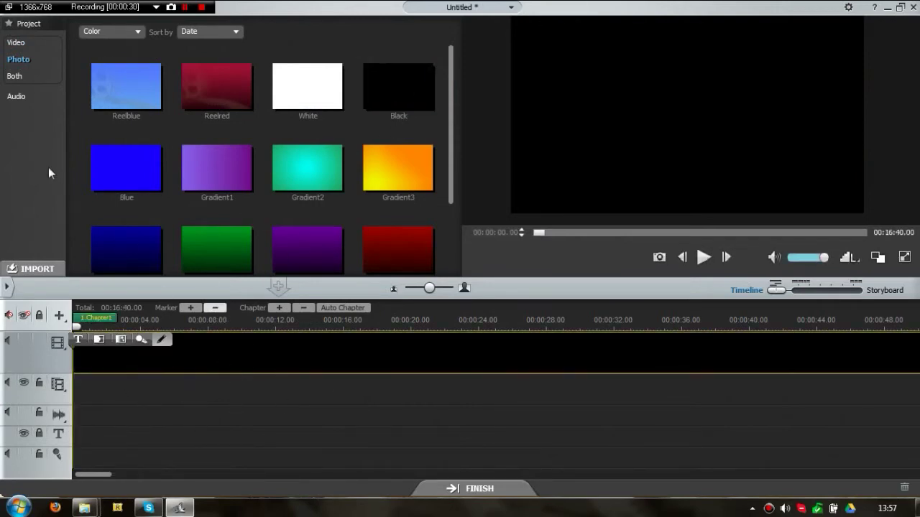
- Drop the Wind Waker clip on the overlay track and open its Edit Overlay settings
left_click(17, 42)
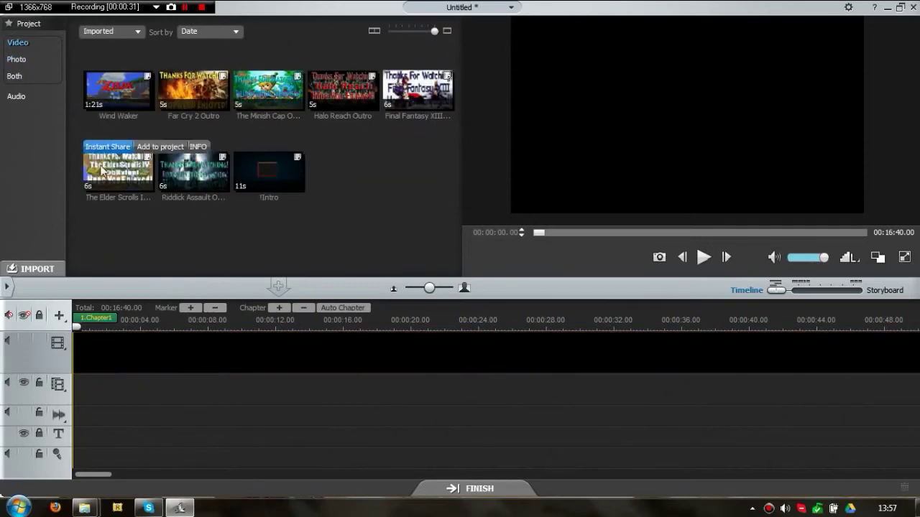
left_click_drag(119, 90, 77, 391)
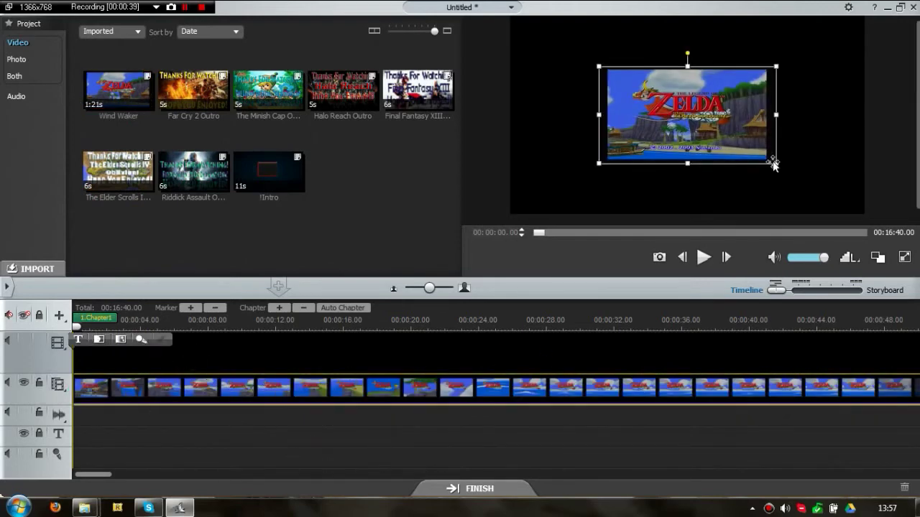
right_click(250, 378)
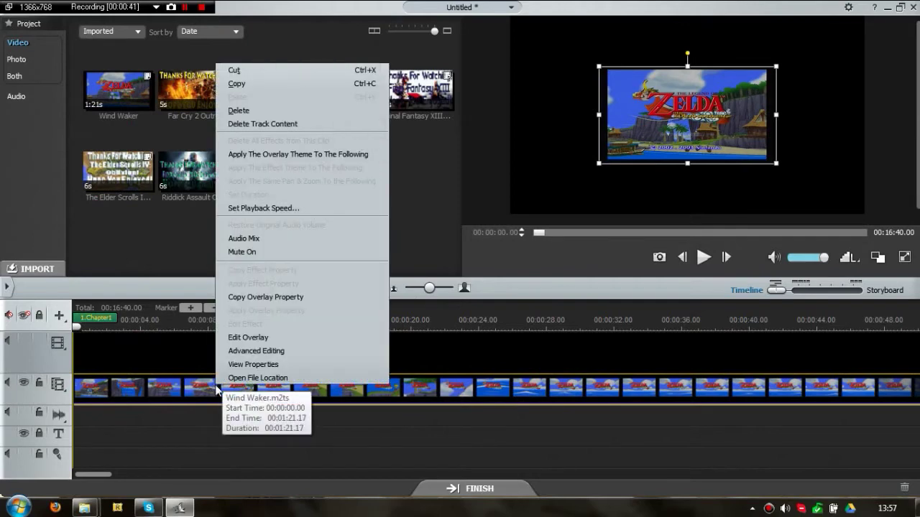
left_click(251, 340)
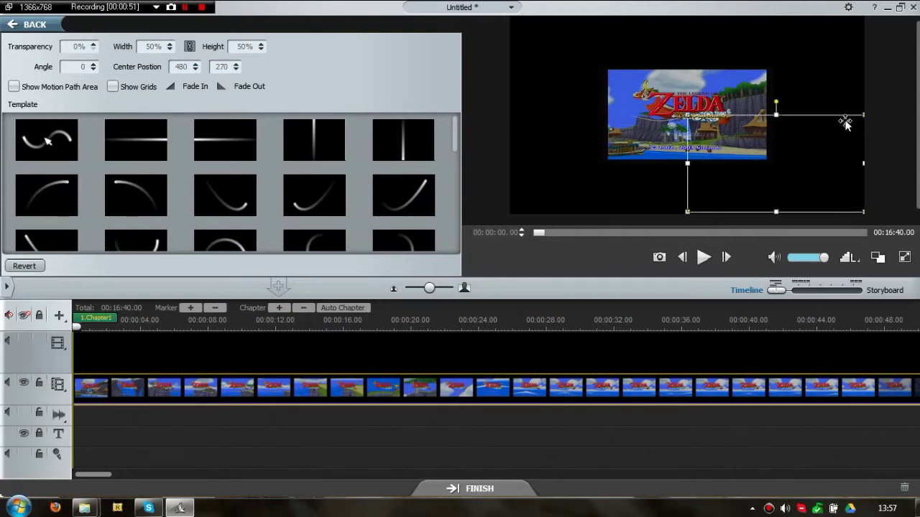
- Apply the first motion path, set the linked overlay size to 112%, and preview in High Quality
left_click(70, 151)
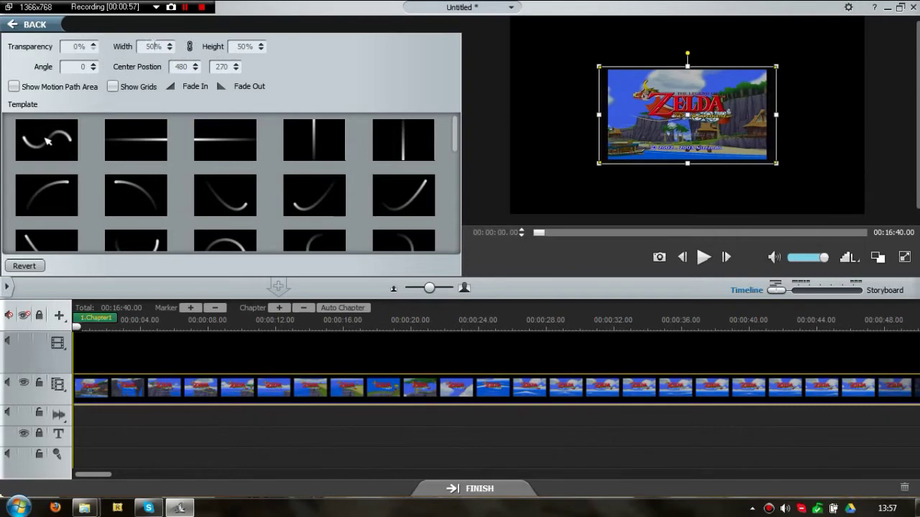
left_click(189, 46)
key("BackSpace")
type("112")
key("Return")
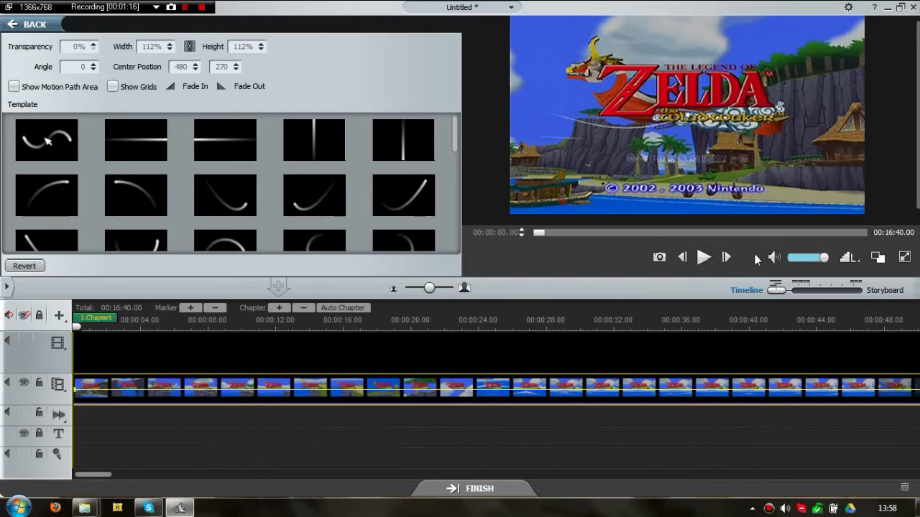
left_click(850, 257)
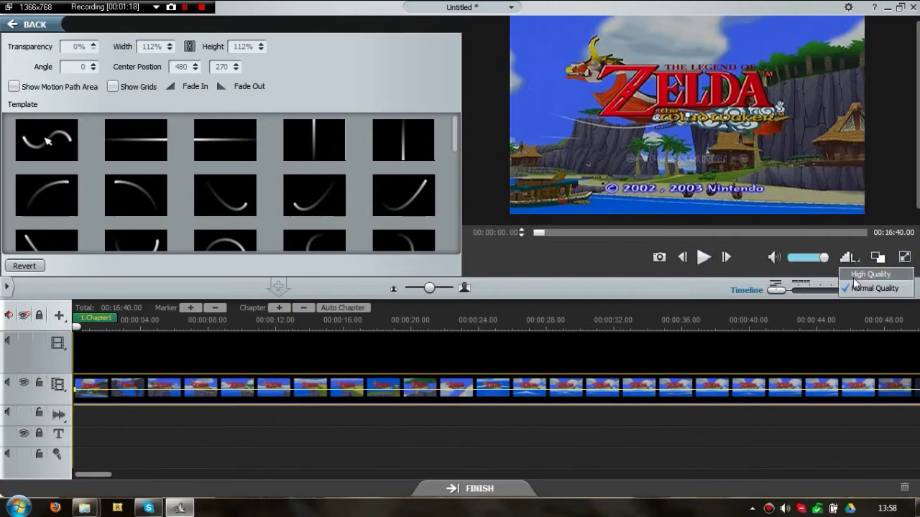
left_click(859, 275)
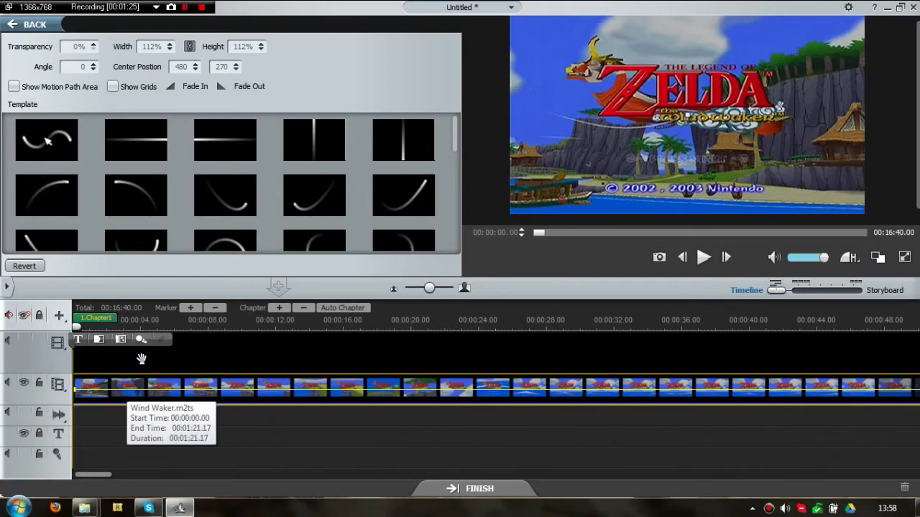
mouse_move(131, 409)
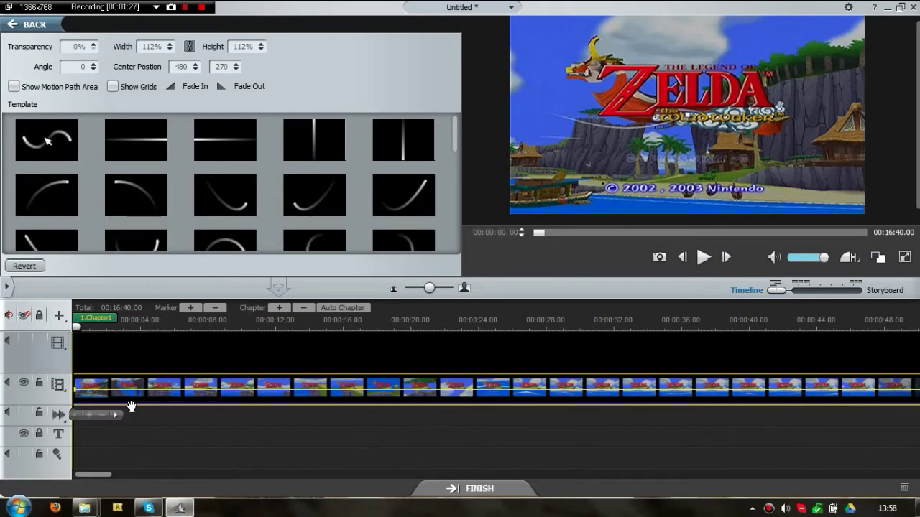
- Reopen the overlay settings and enlarge the overlay's next key point to 112% width and height
left_click(113, 413)
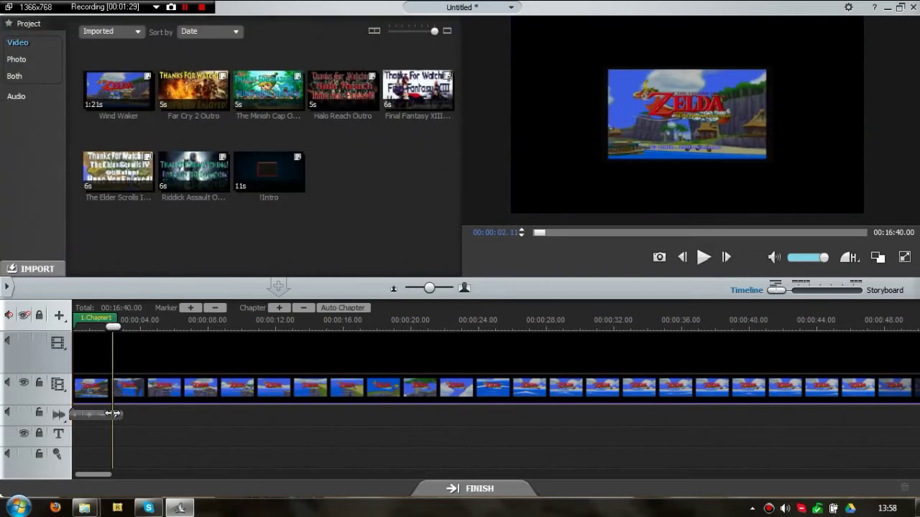
right_click(166, 403)
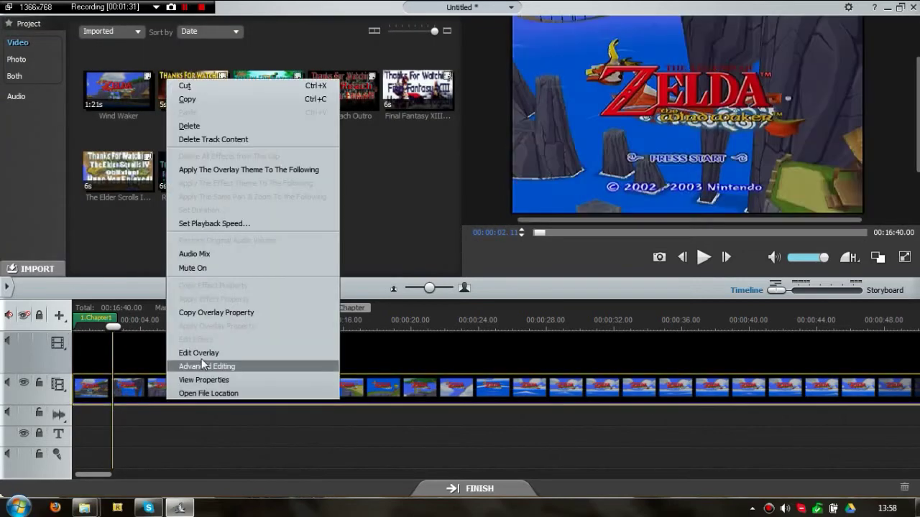
left_click(198, 352)
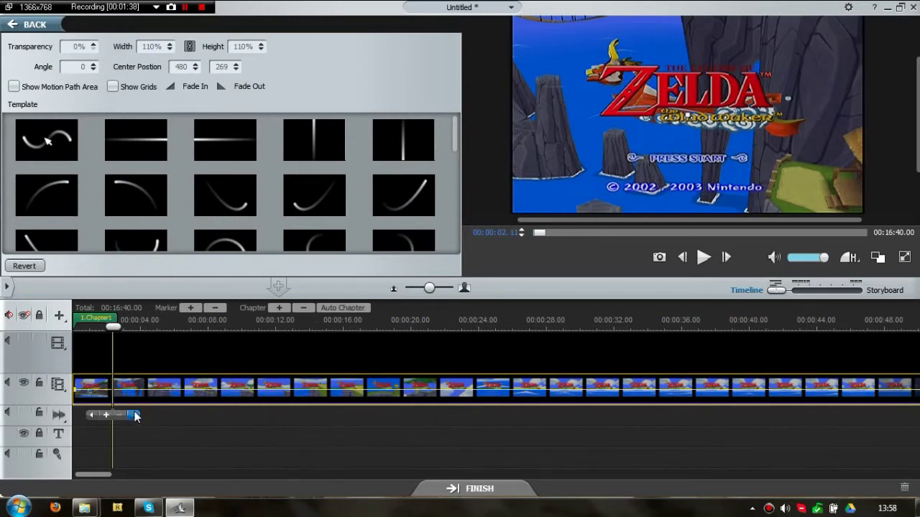
left_click(135, 416)
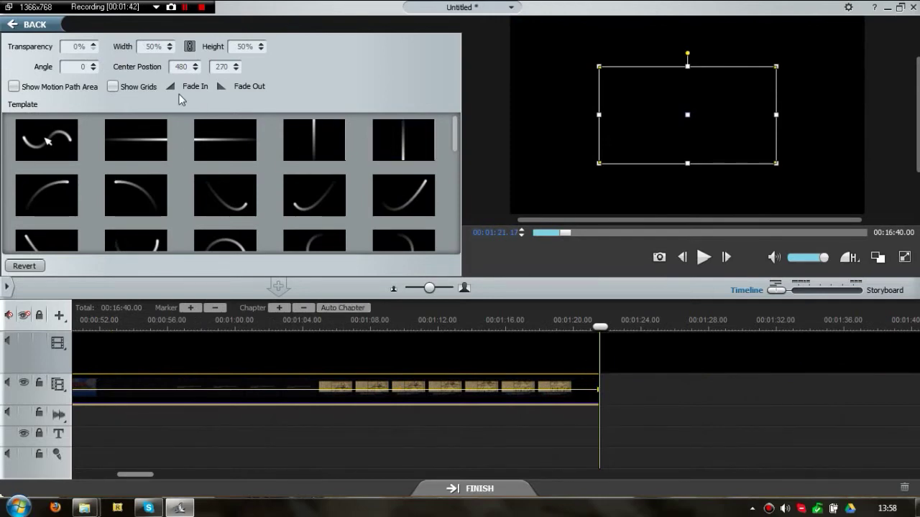
left_click(580, 420)
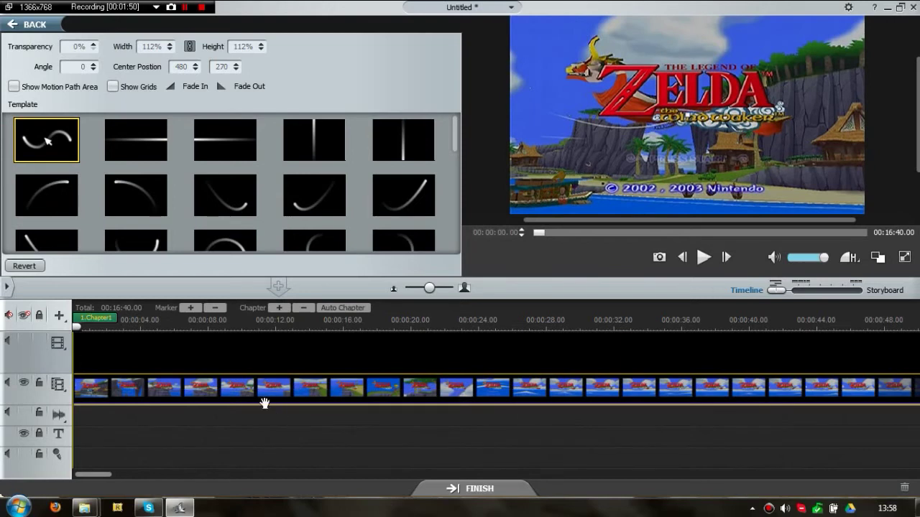
left_click(80, 327)
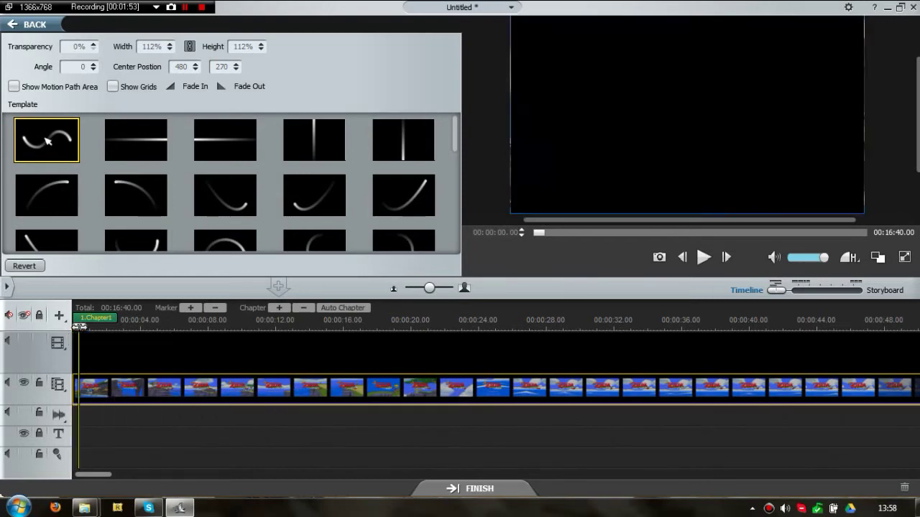
left_click_drag(81, 327, 673, 327)
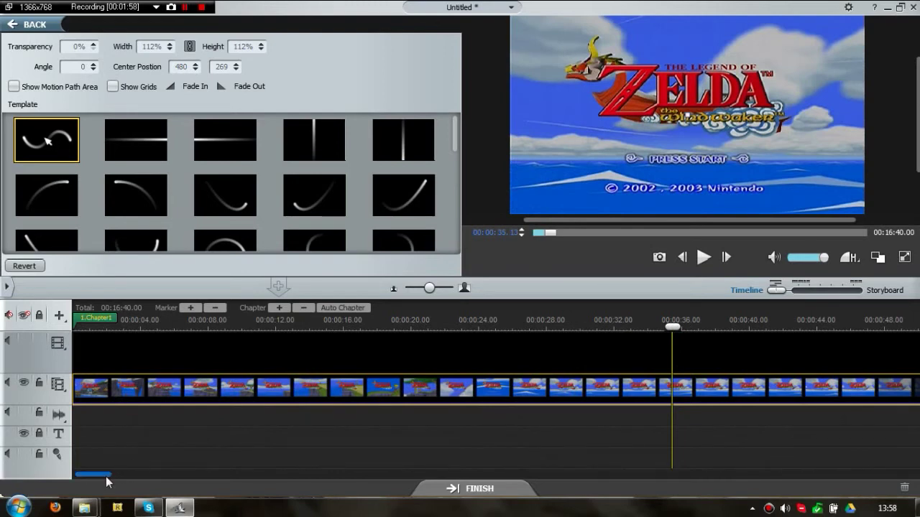
mouse_move(92, 473)
left_mouse_down()
mouse_move(145, 479)
mouse_move(233, 466)
mouse_move(127, 469)
left_mouse_up()
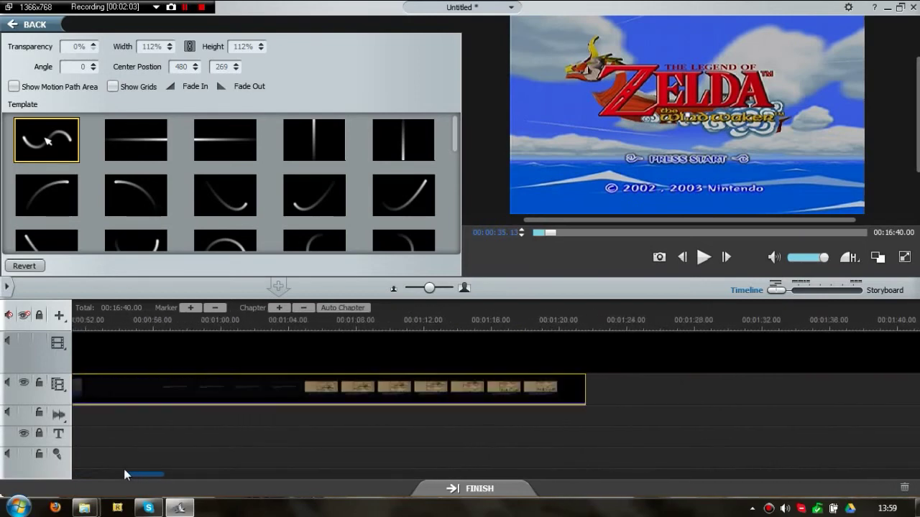
left_click(808, 321)
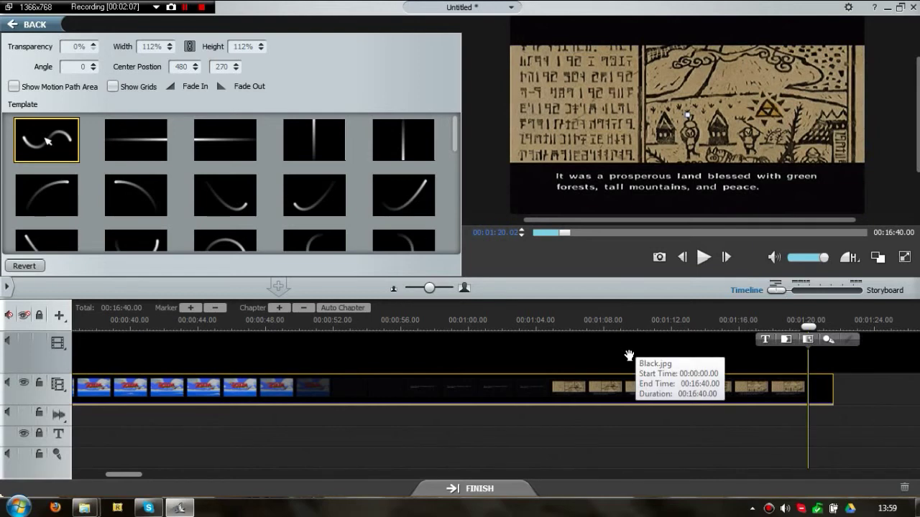
left_click(705, 257)
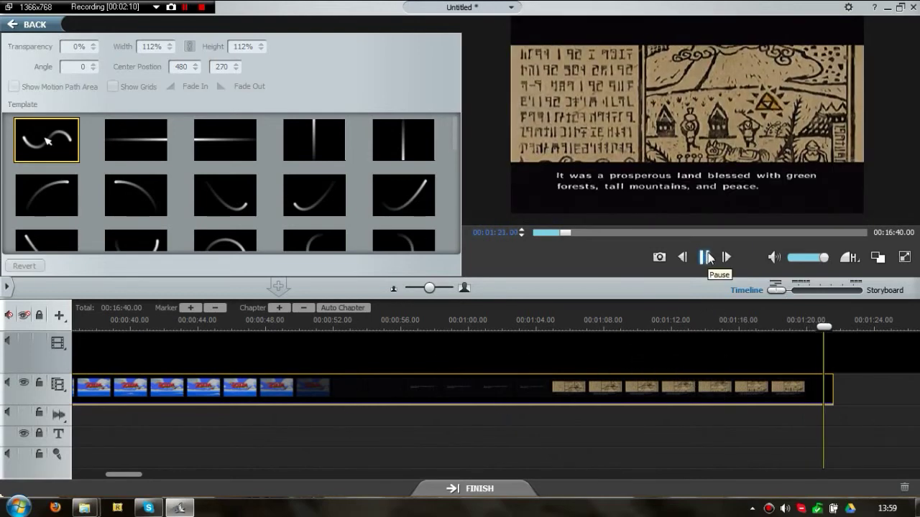
left_click(708, 257)
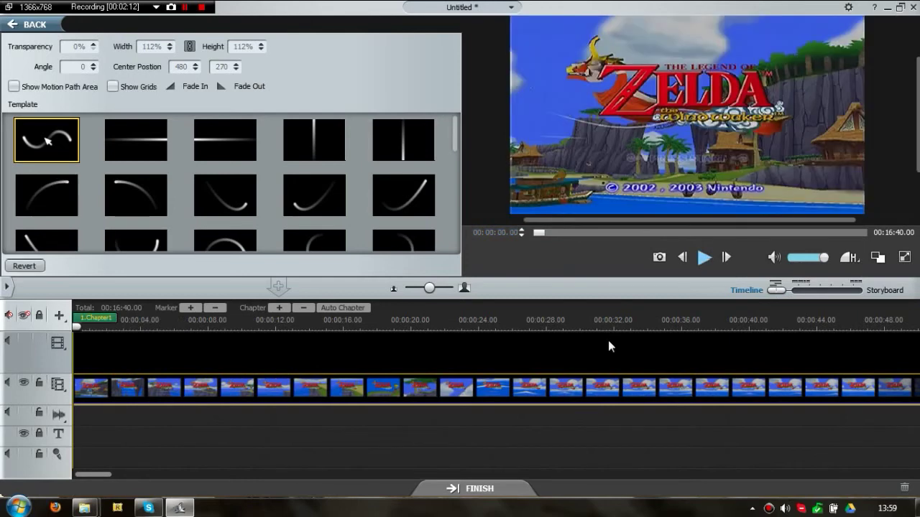
mouse_move(91, 474)
left_mouse_down()
mouse_move(213, 466)
mouse_move(126, 474)
left_mouse_up()
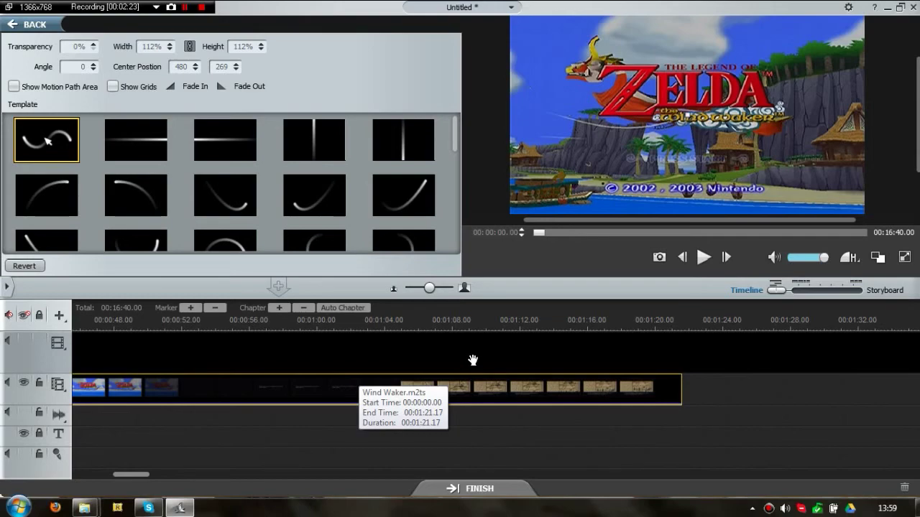
left_click(474, 388)
- Set the Black clip's duration to 00:01:21.17 to match the Wind Waker clip
right_click(474, 388)
left_click(504, 229)
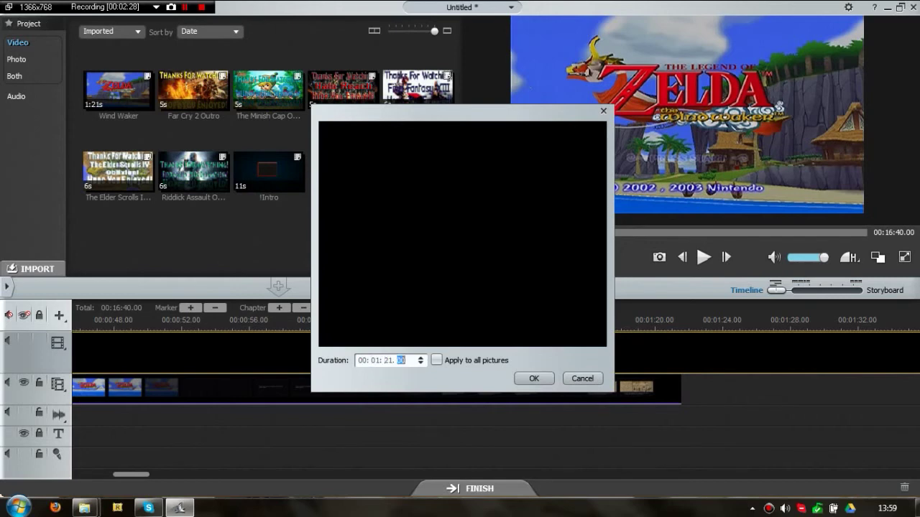
left_click(533, 378)
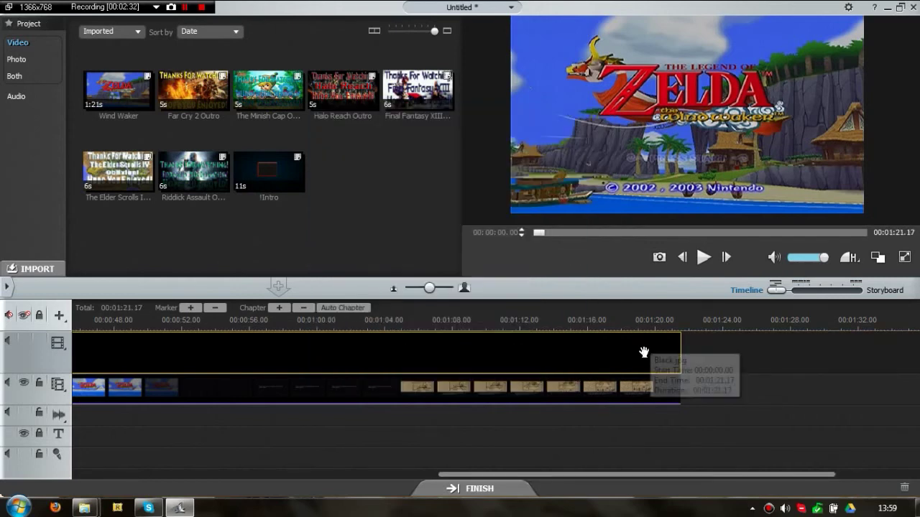
right_click(564, 399)
- Add a Fade In to the Wind Waker overlay and play the project to check it
left_click(602, 349)
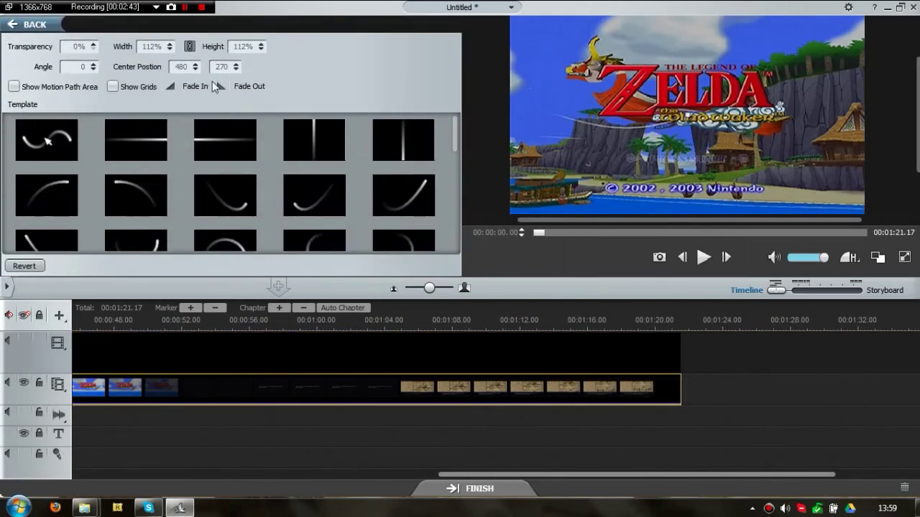
left_click(170, 87)
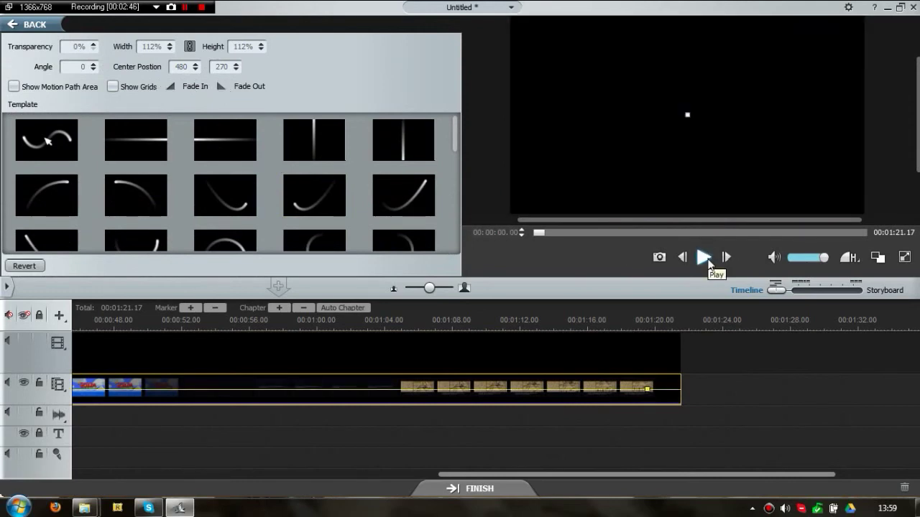
left_click(704, 258)
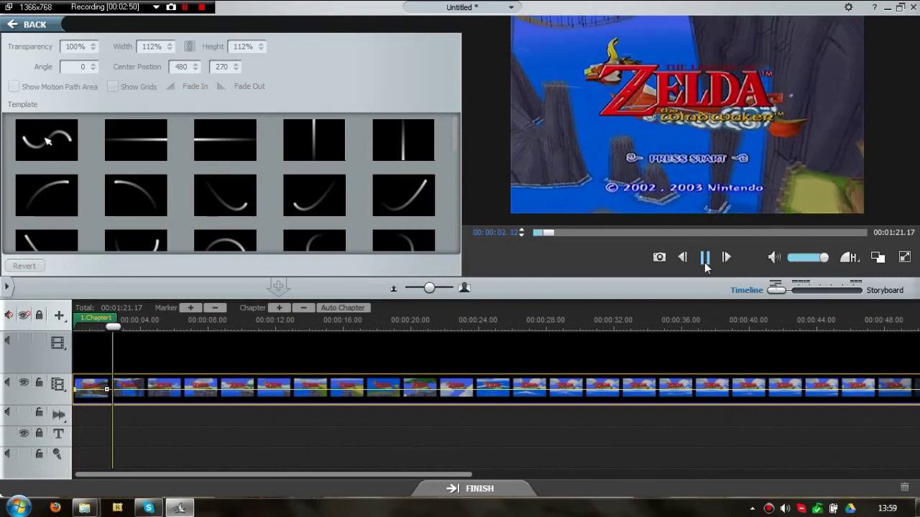
left_click(704, 259)
left_click(107, 390)
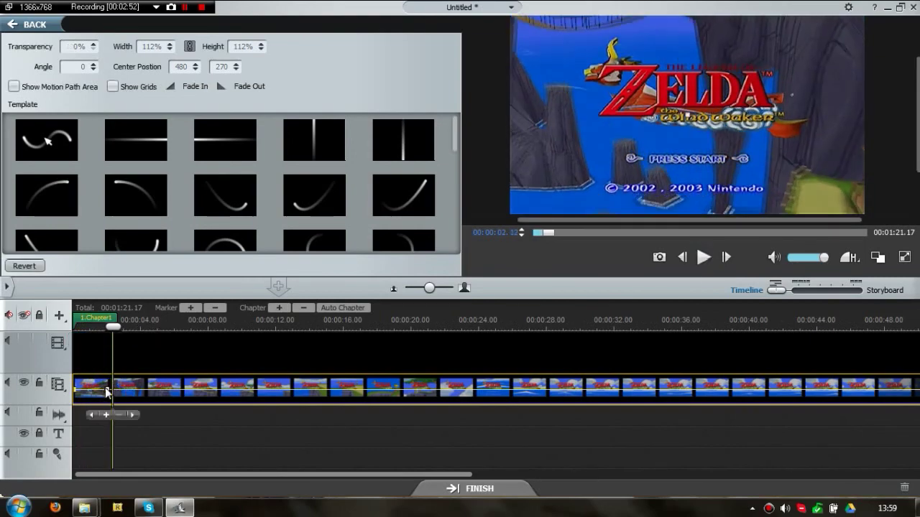
left_click(705, 258)
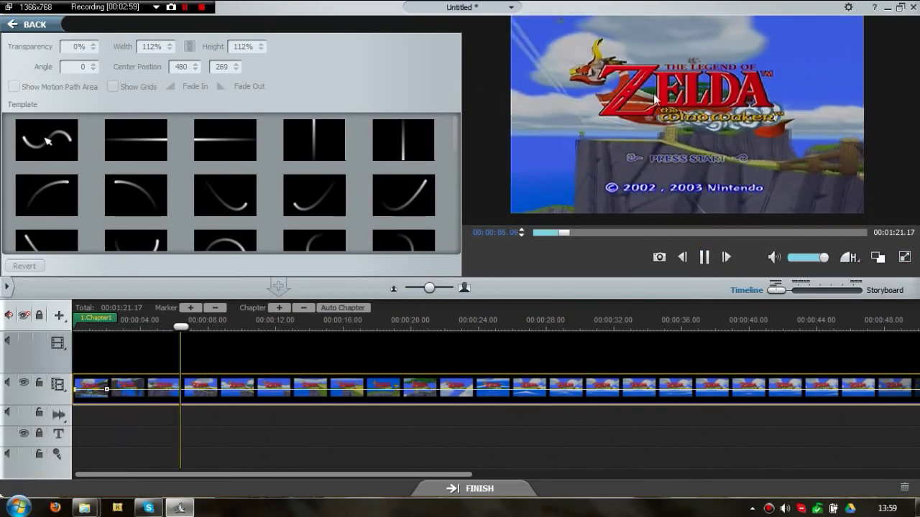
left_click(709, 259)
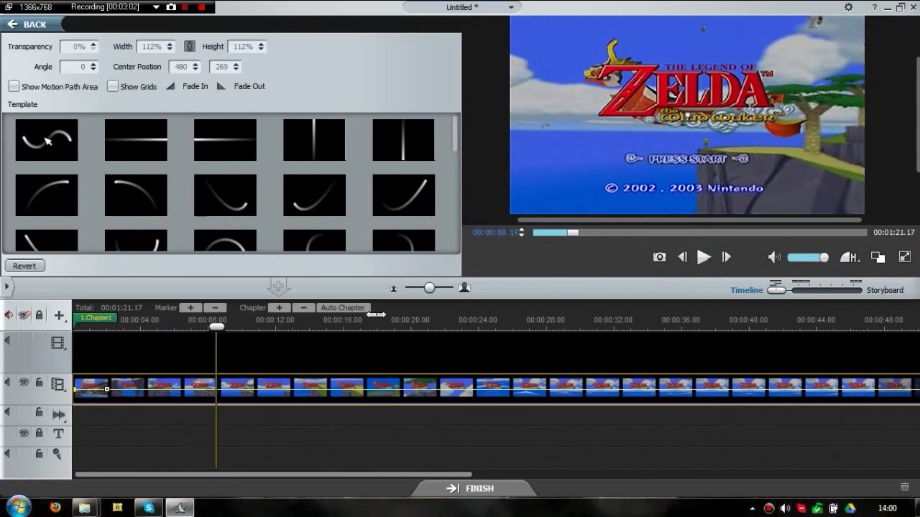